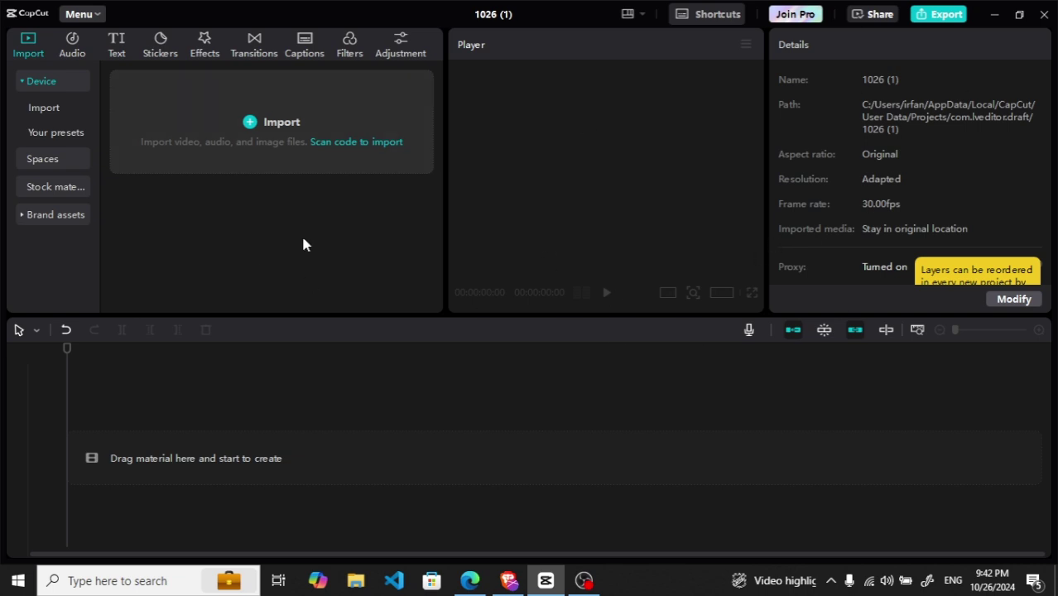
# - Import character 1 through character 4 from the Desktop into the media library
pyautogui.click(297, 110)
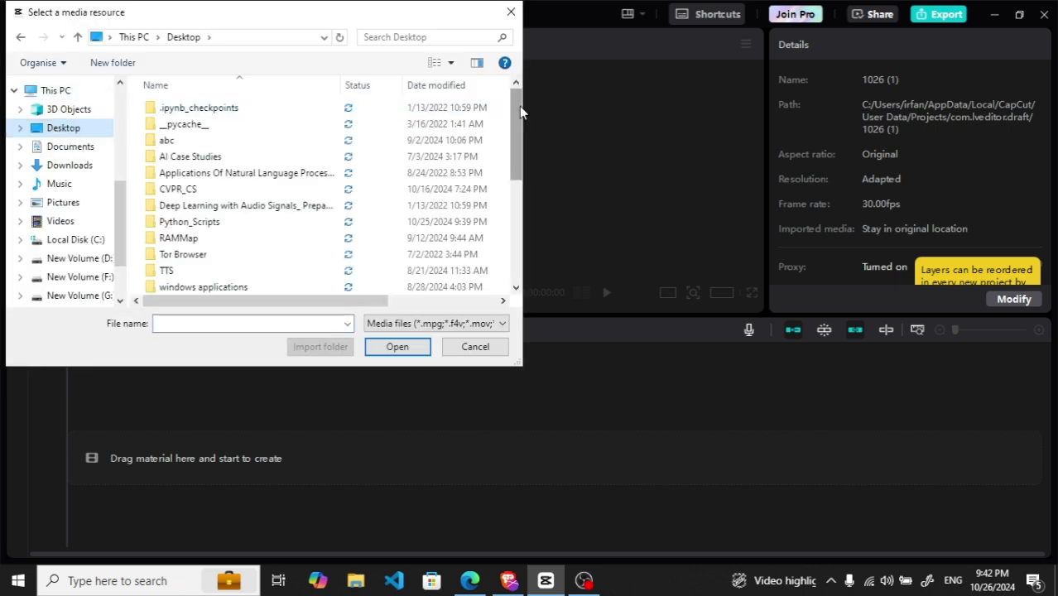
pyautogui.scroll(-4, 364, 112)
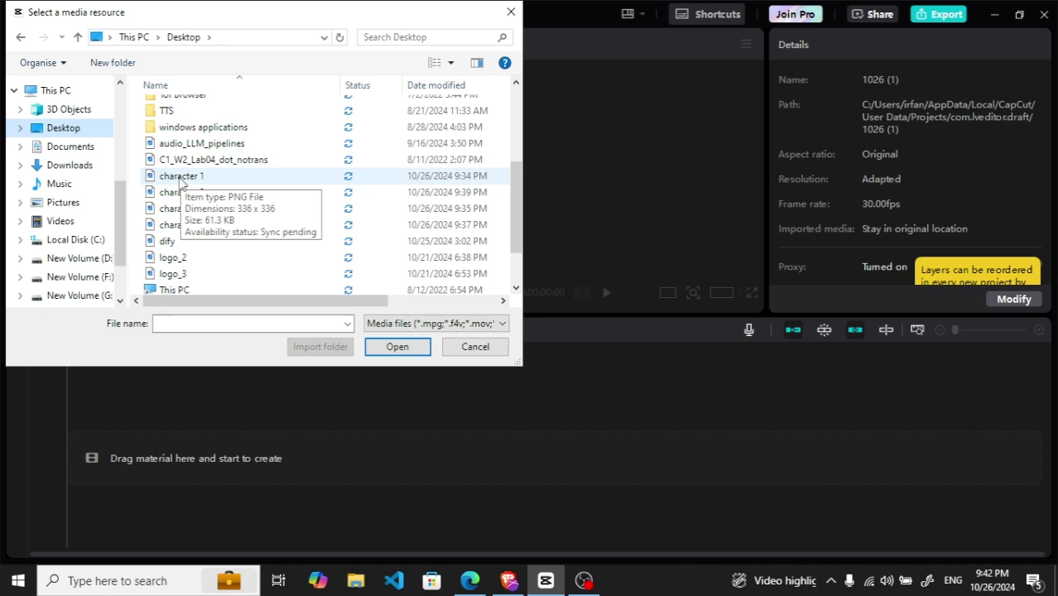
pyautogui.click(181, 177)
pyautogui.keyDown('ctrl'); pyautogui.click(183, 193); pyautogui.keyUp('ctrl')
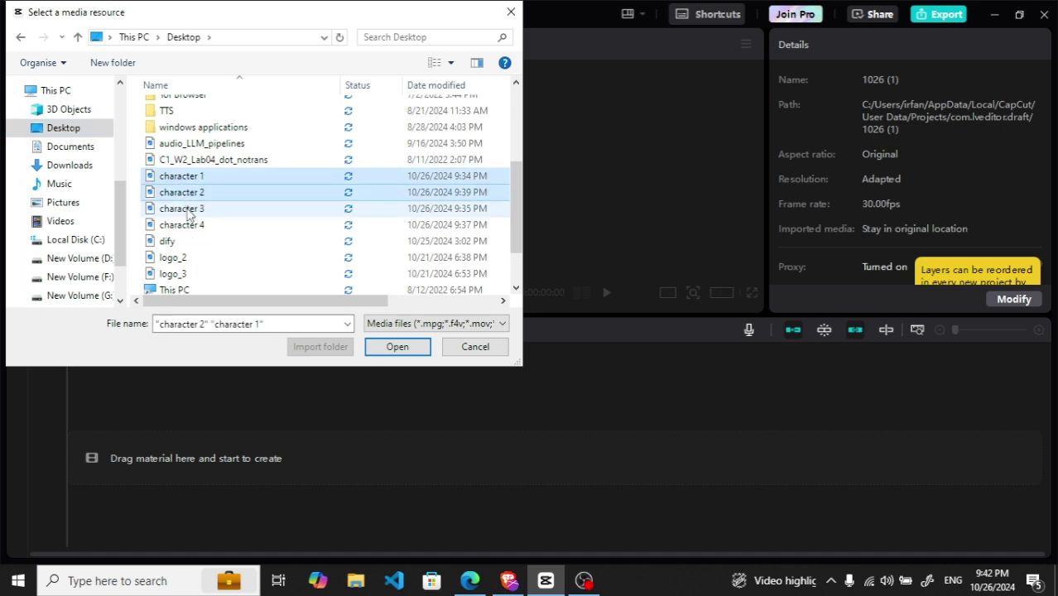
pyautogui.keyDown('ctrl'); pyautogui.click(183, 210); pyautogui.keyUp('ctrl')
pyautogui.keyDown('ctrl'); pyautogui.click(184, 226); pyautogui.keyUp('ctrl')
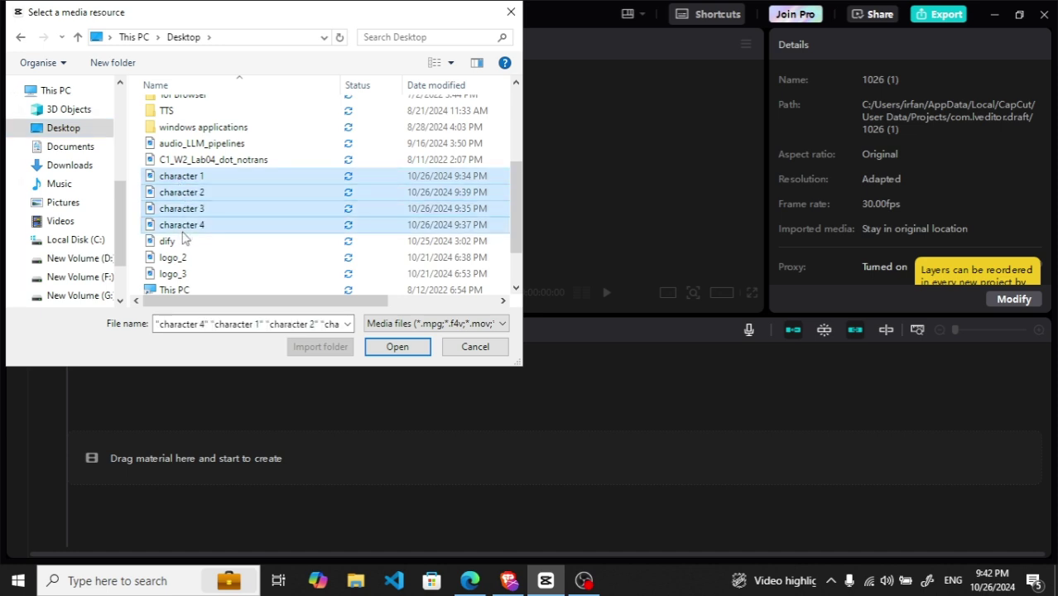
pyautogui.click(406, 348)
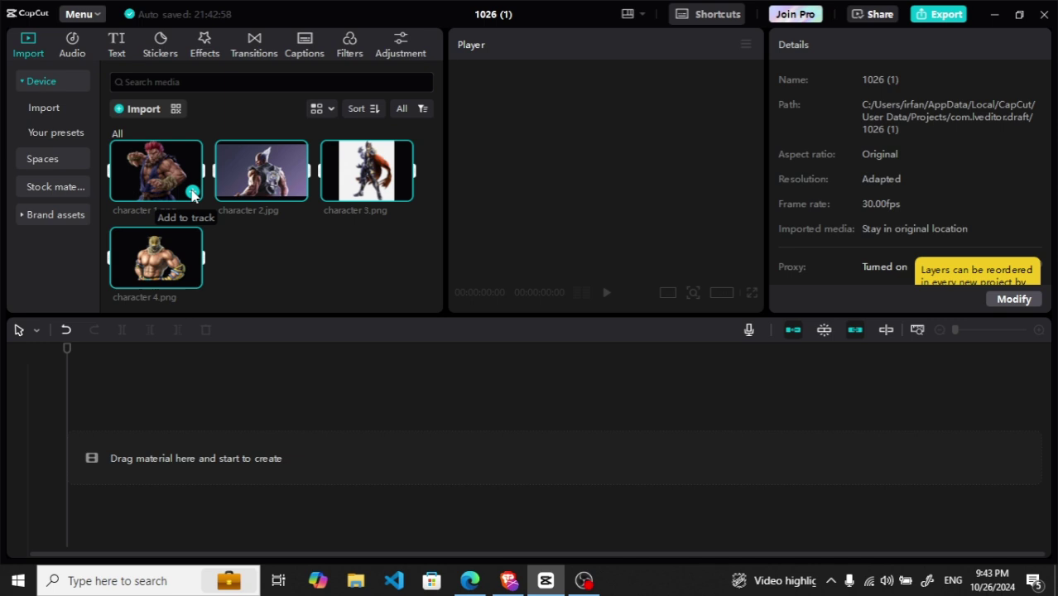
# - Place the four character images on the timeline and preview the 20-second sequence full screen
pyautogui.moveTo(400, 520); pyautogui.dragTo(406, 496)
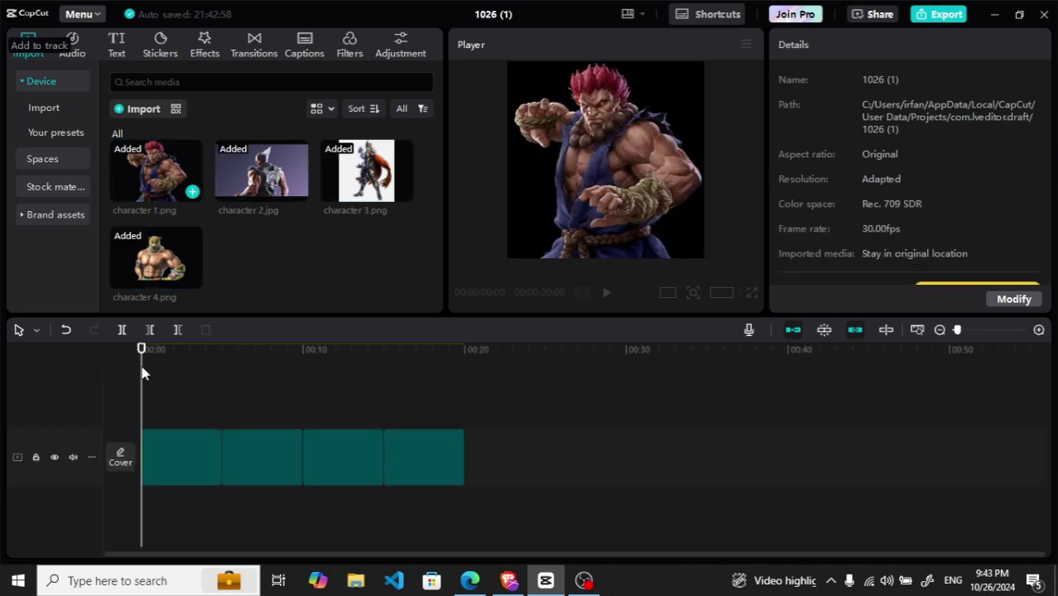
pyautogui.click(186, 457)
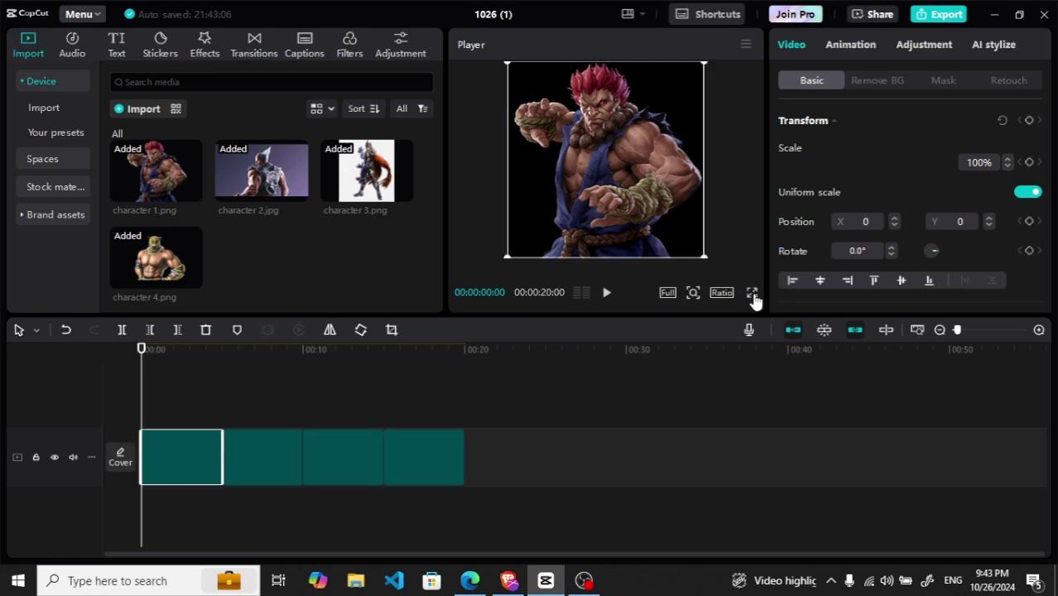
pyautogui.click(752, 296)
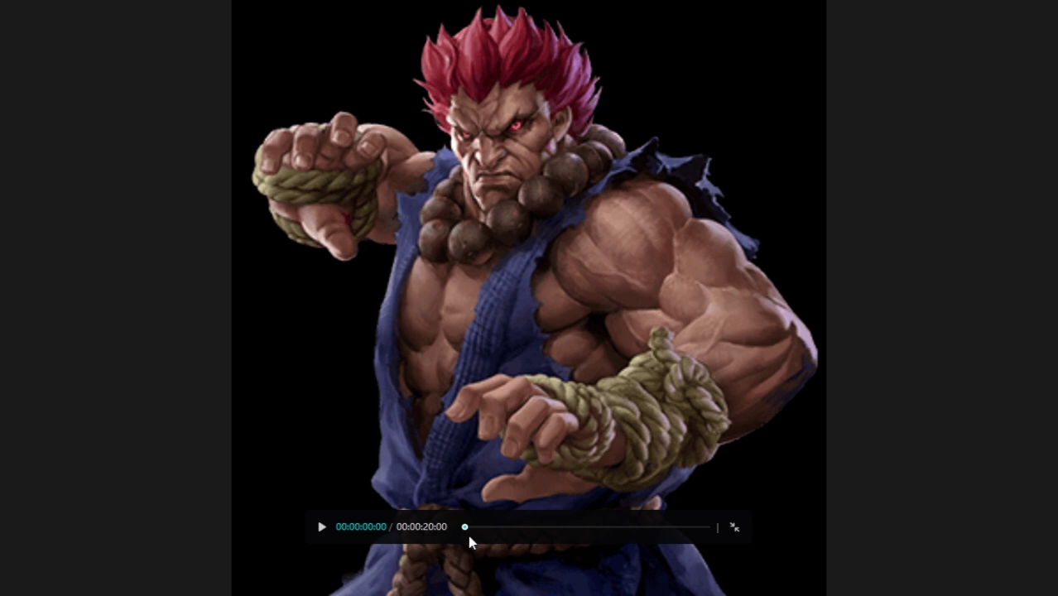
pyautogui.moveTo(519, 532); pyautogui.dragTo(664, 529)
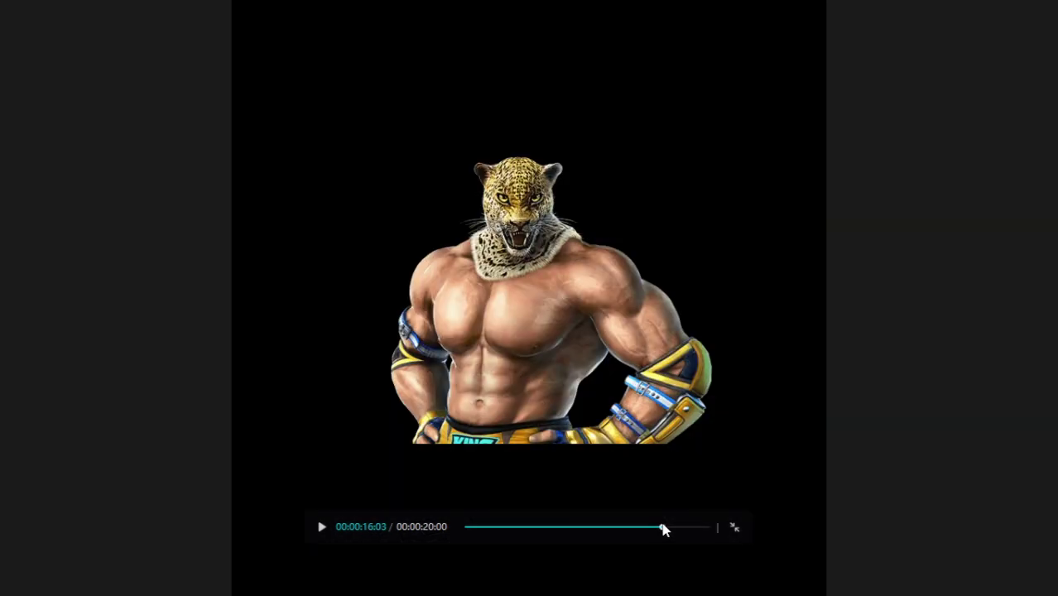
pyautogui.click(735, 528)
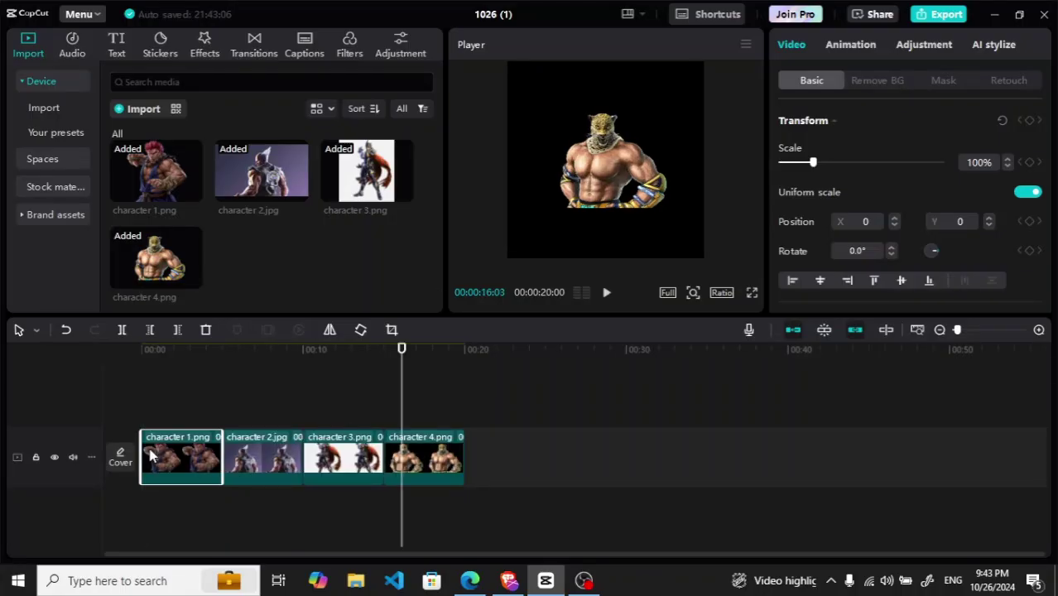
pyautogui.moveTo(403, 371); pyautogui.dragTo(66, 402)
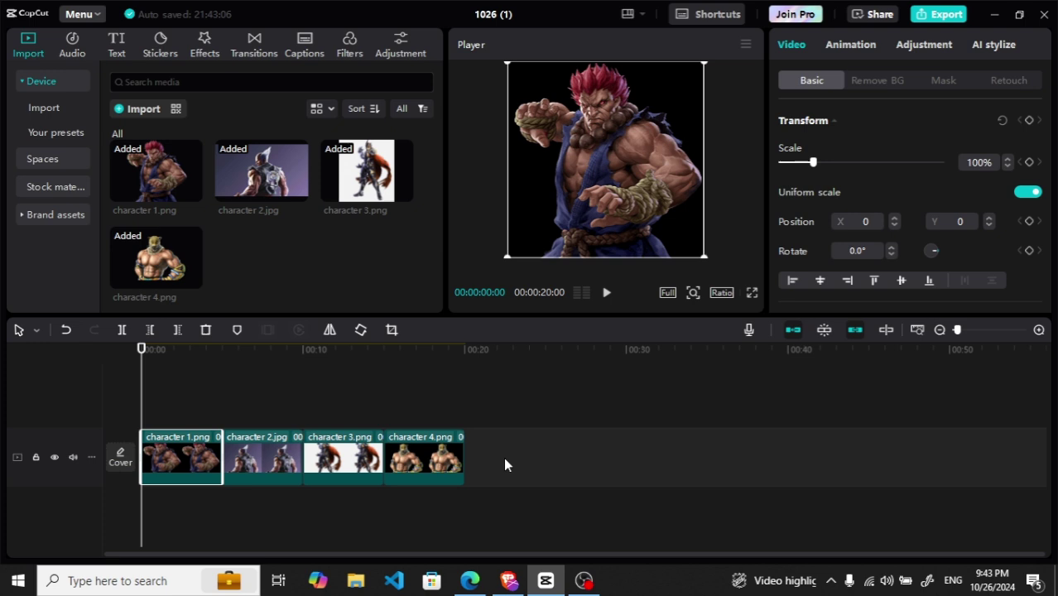
# - Select all four clips and browse Video effects to the Motion category showing 3D Zoom Pro
pyautogui.moveTo(513, 452); pyautogui.dragTo(146, 478)
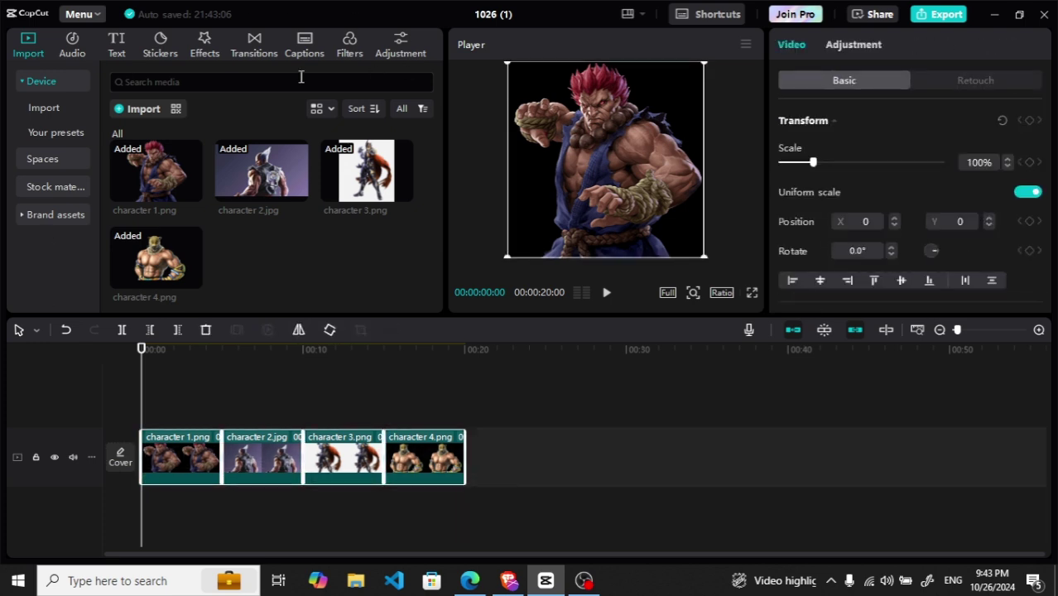
pyautogui.click(201, 43)
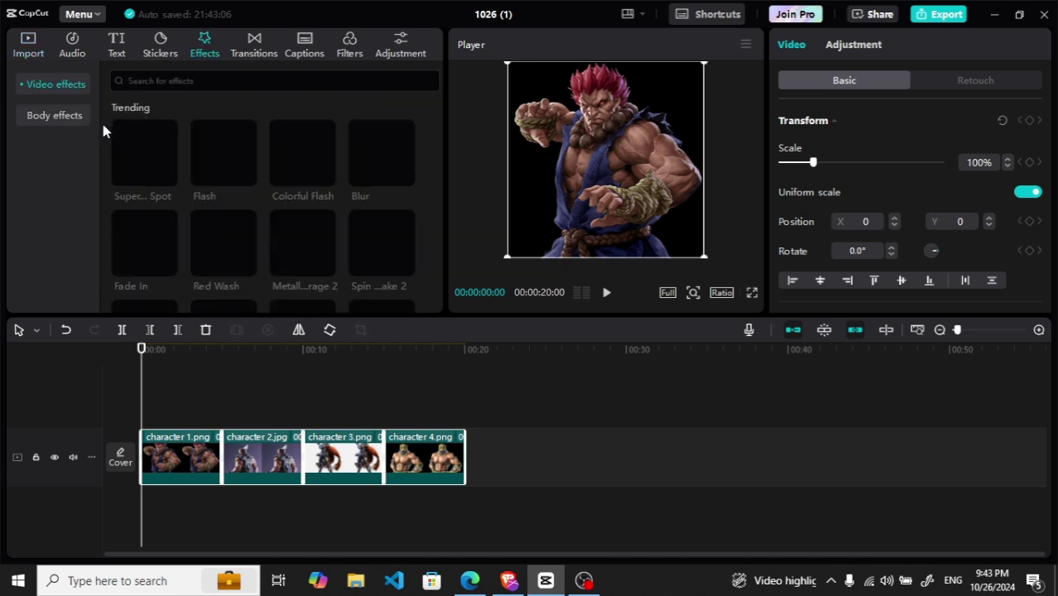
pyautogui.click(22, 88)
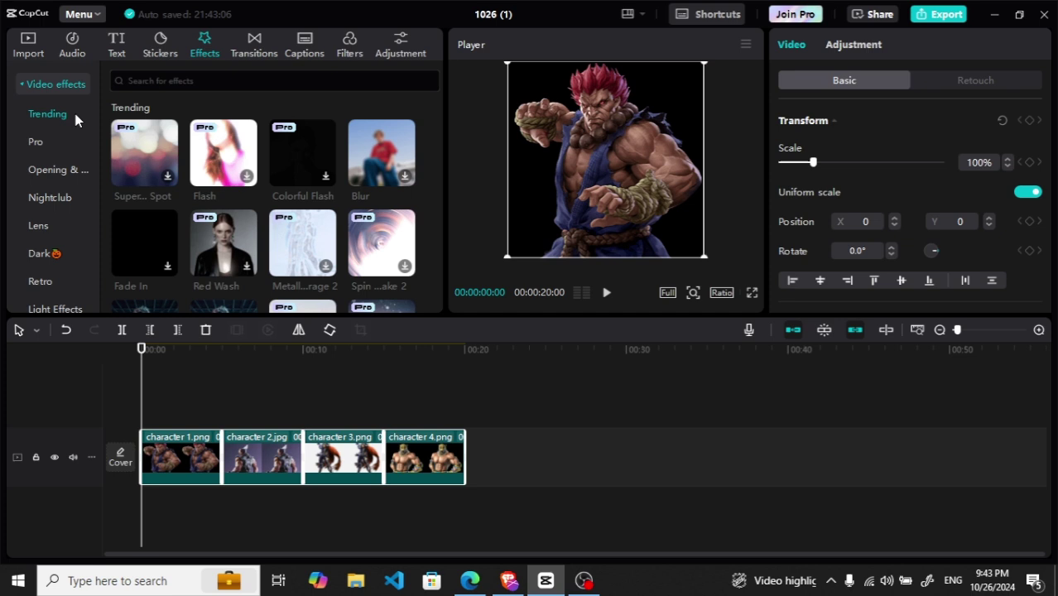
pyautogui.moveTo(93, 122); pyautogui.dragTo(95, 203)
pyautogui.click(50, 190)
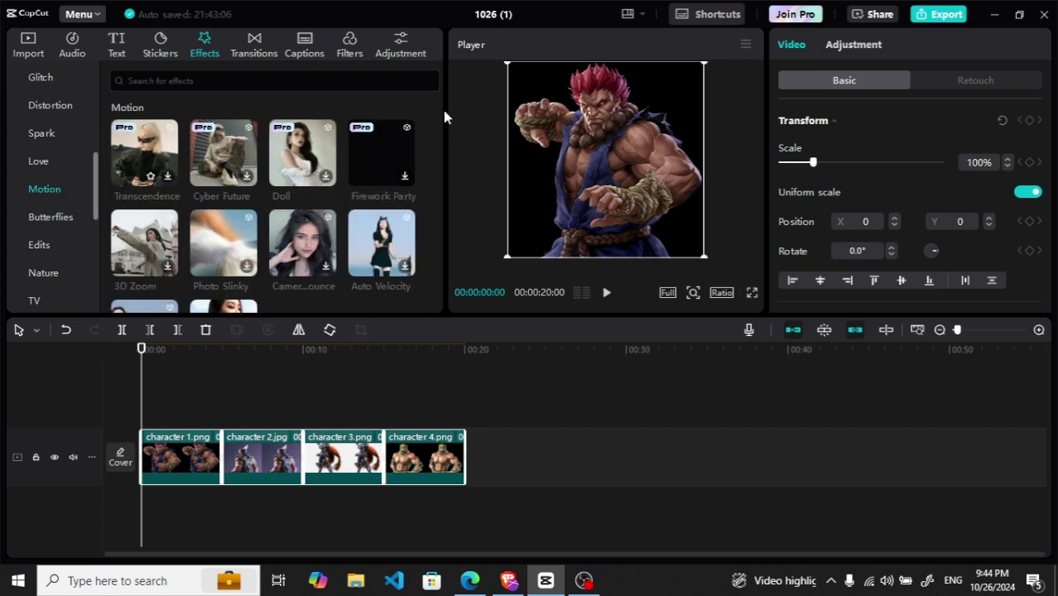
pyautogui.moveTo(441, 123); pyautogui.dragTo(439, 196)
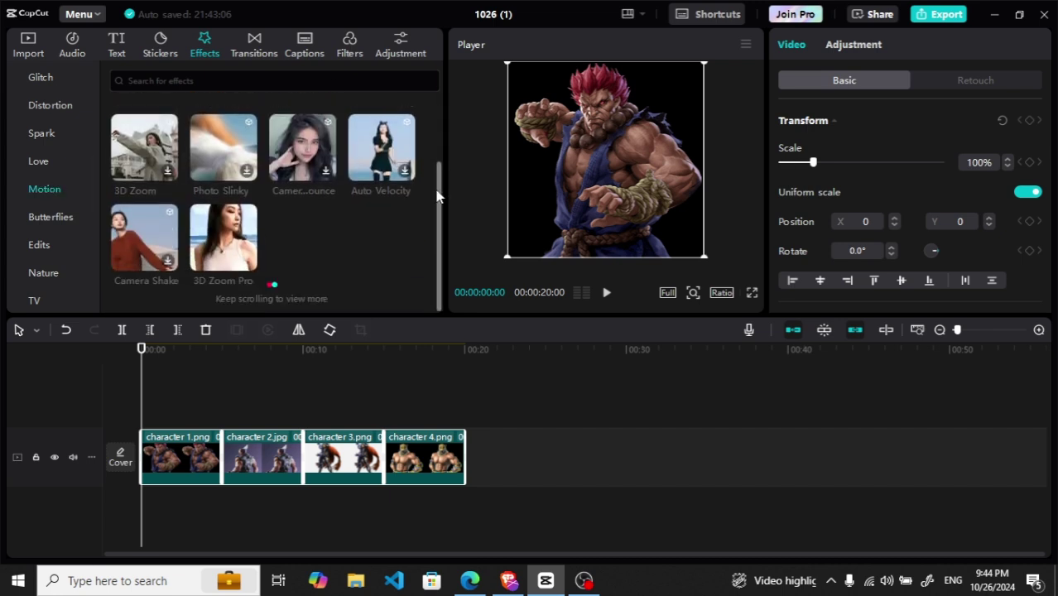
pyautogui.click(50, 217)
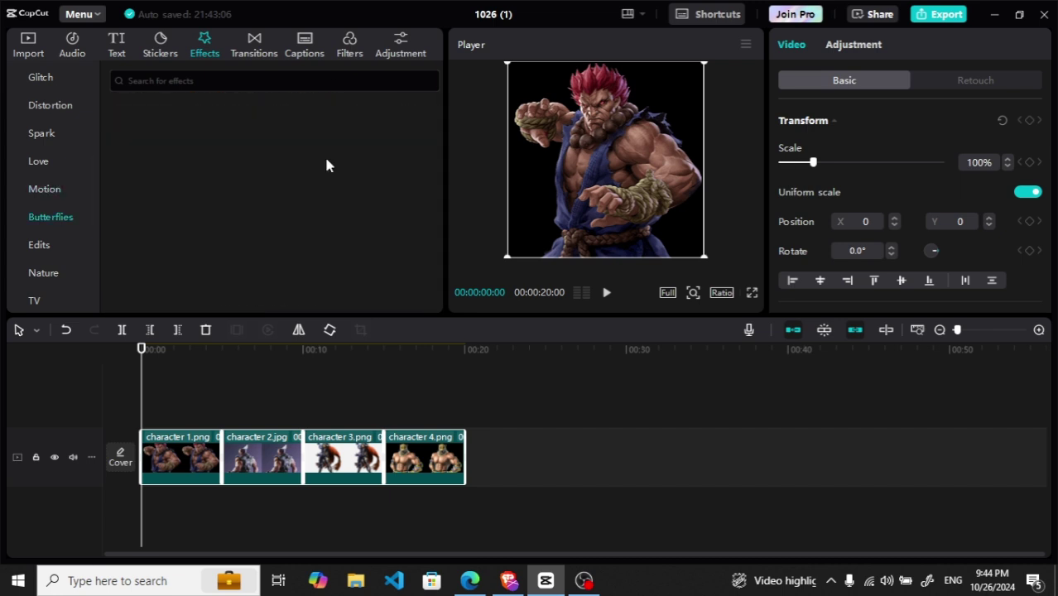
pyautogui.click(44, 193)
pyautogui.moveTo(438, 191); pyautogui.dragTo(435, 245)
pyautogui.moveTo(248, 298)
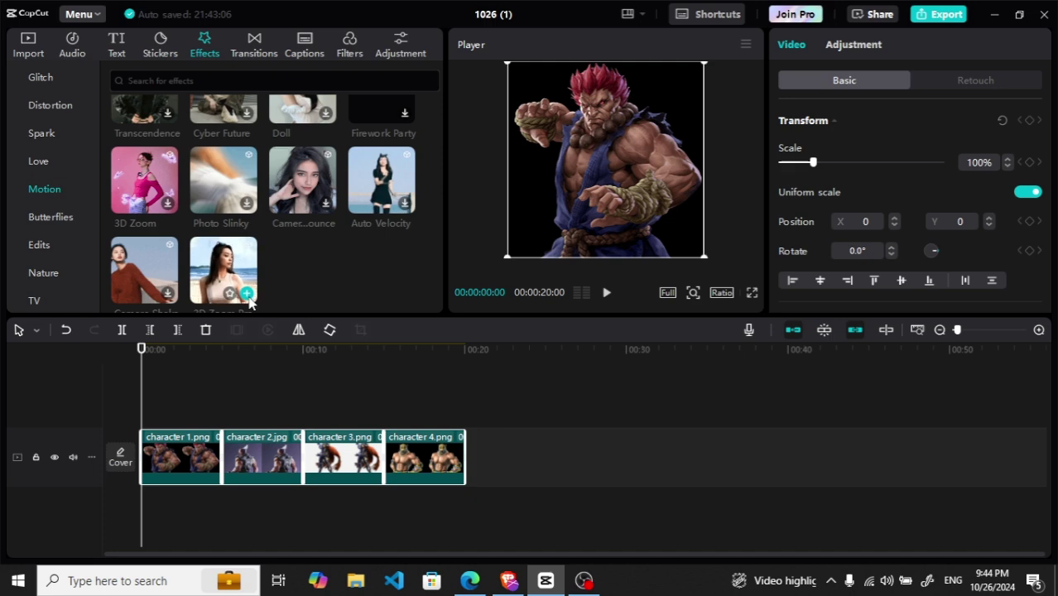
# - Apply 3D Zoom Pro to the character 1 clip and preview the result
pyautogui.click(247, 295)
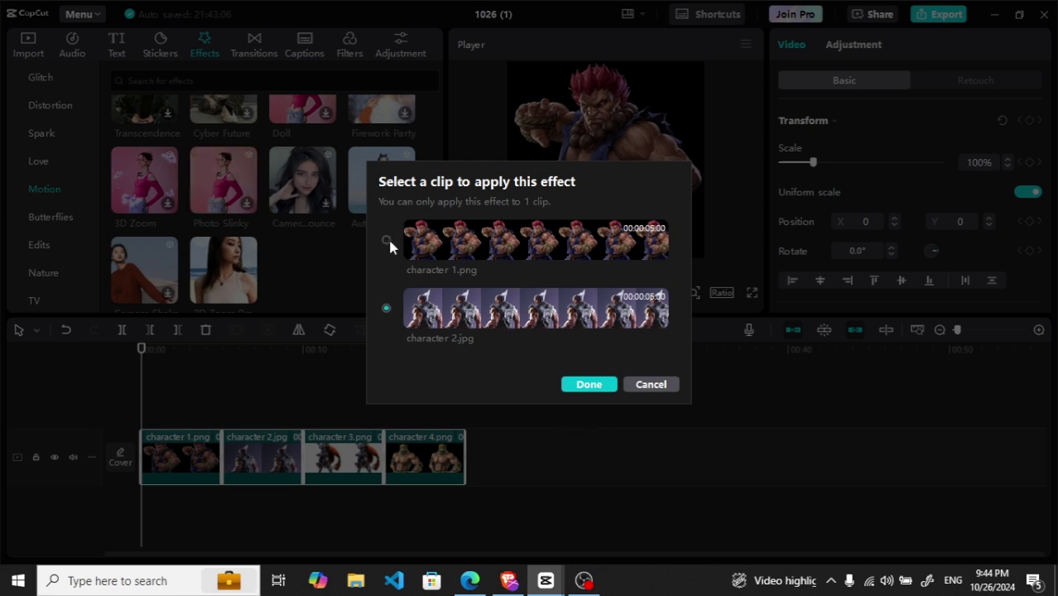
pyautogui.click(663, 385)
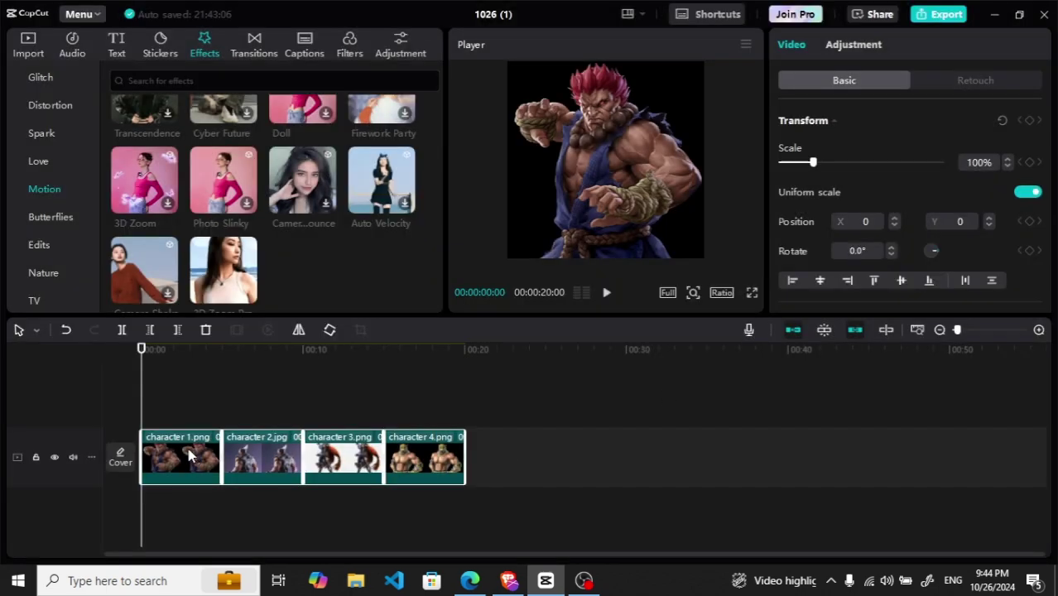
pyautogui.click(189, 455)
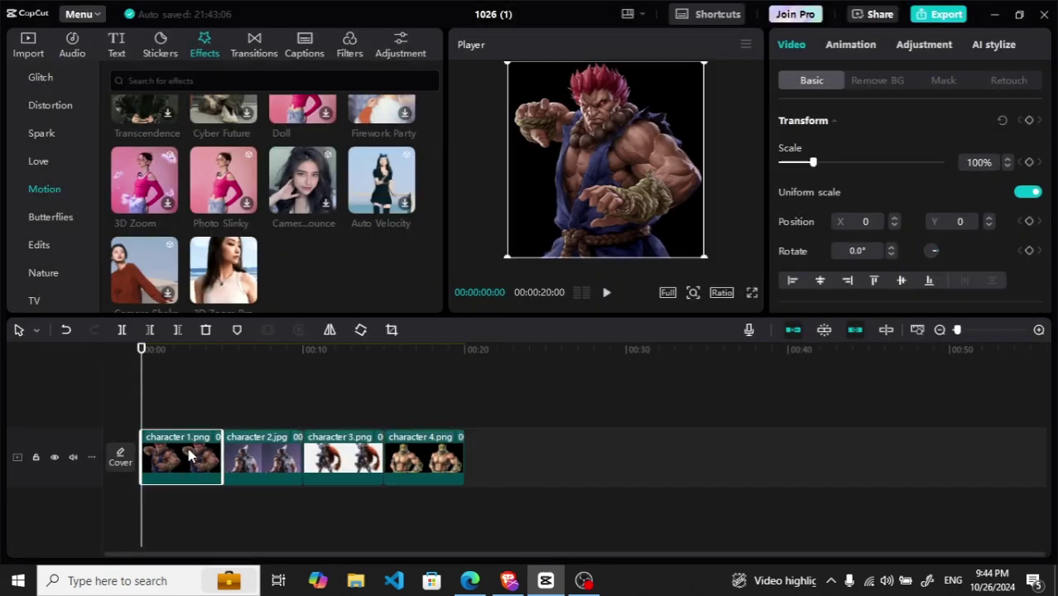
pyautogui.moveTo(245, 292)
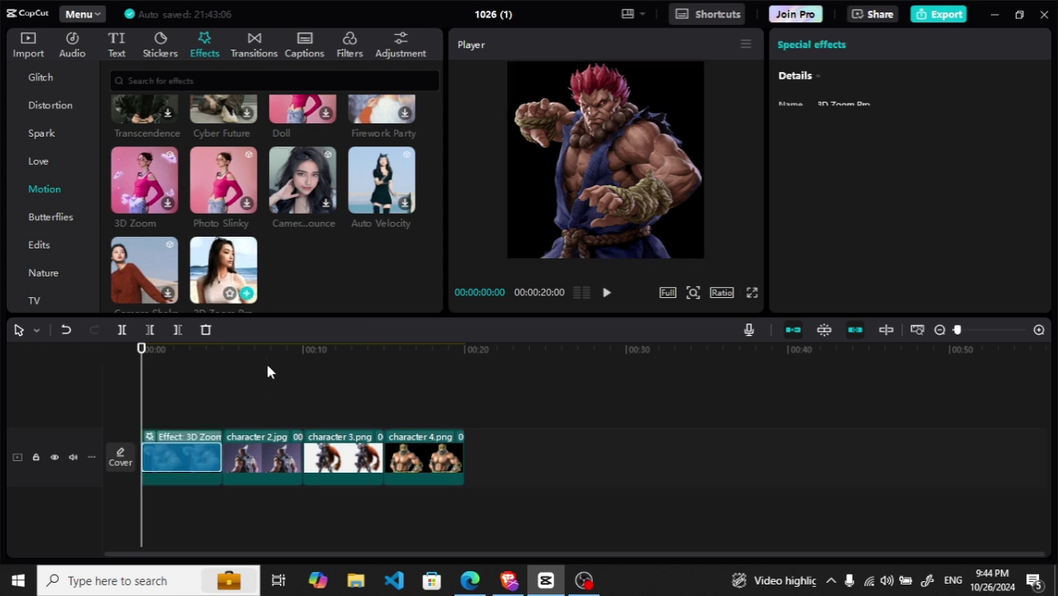
pyautogui.click(607, 293)
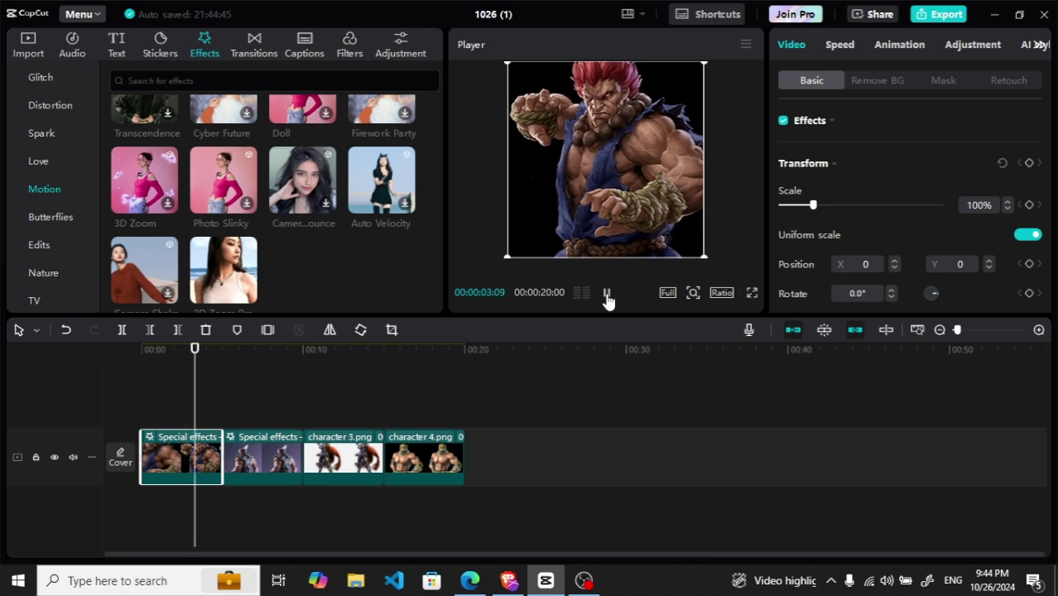
pyautogui.click(606, 295)
# - Apply 3D Zoom Pro to the character 2 and character 3 clips
pyautogui.click(224, 368)
pyautogui.moveTo(229, 368); pyautogui.dragTo(238, 368)
pyautogui.click(290, 473)
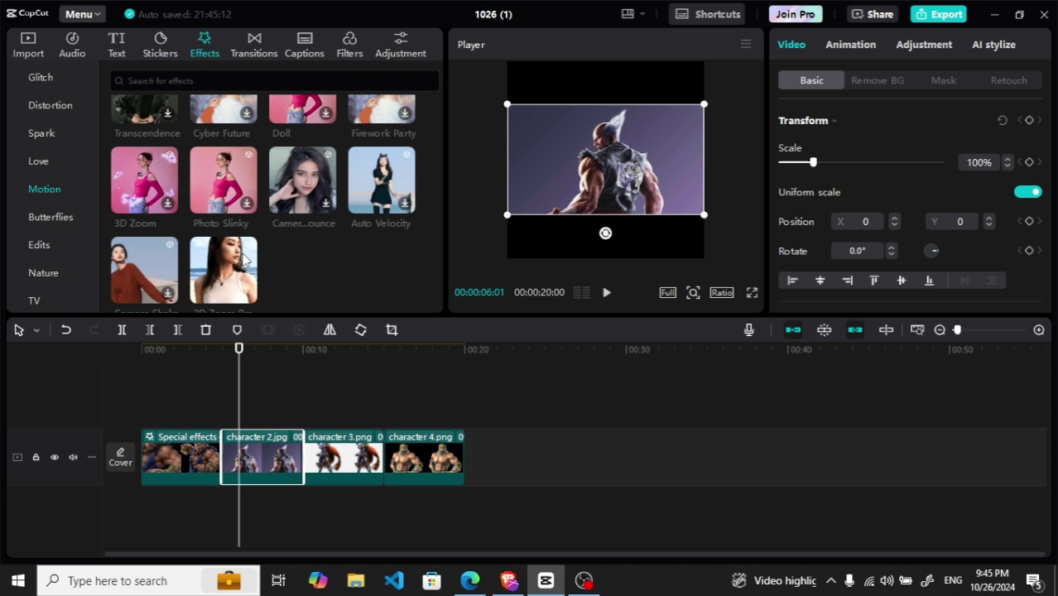
pyautogui.click(246, 295)
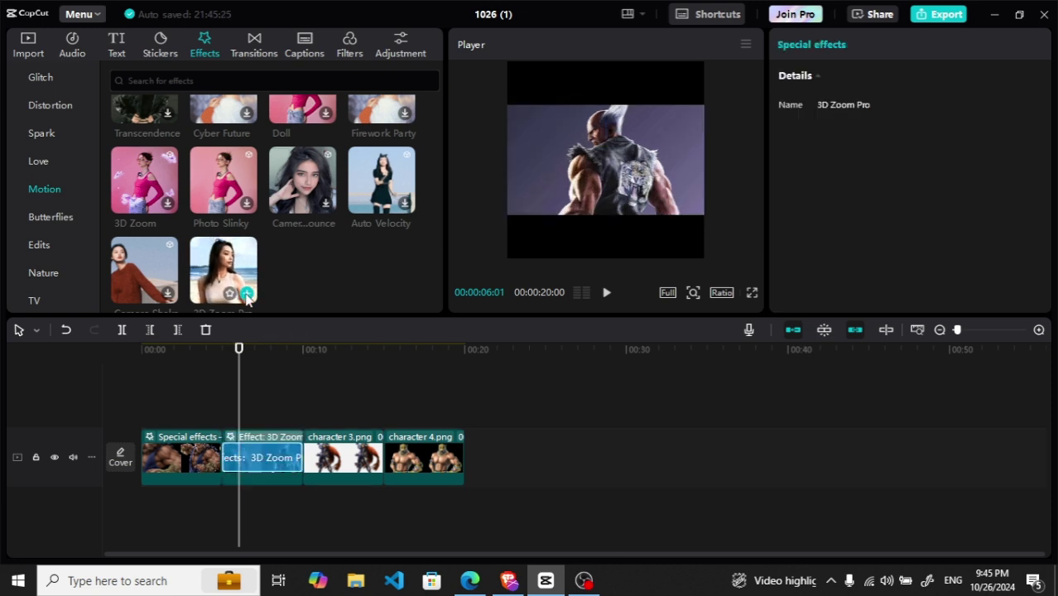
pyautogui.moveTo(242, 383); pyautogui.dragTo(334, 394)
pyautogui.click(364, 460)
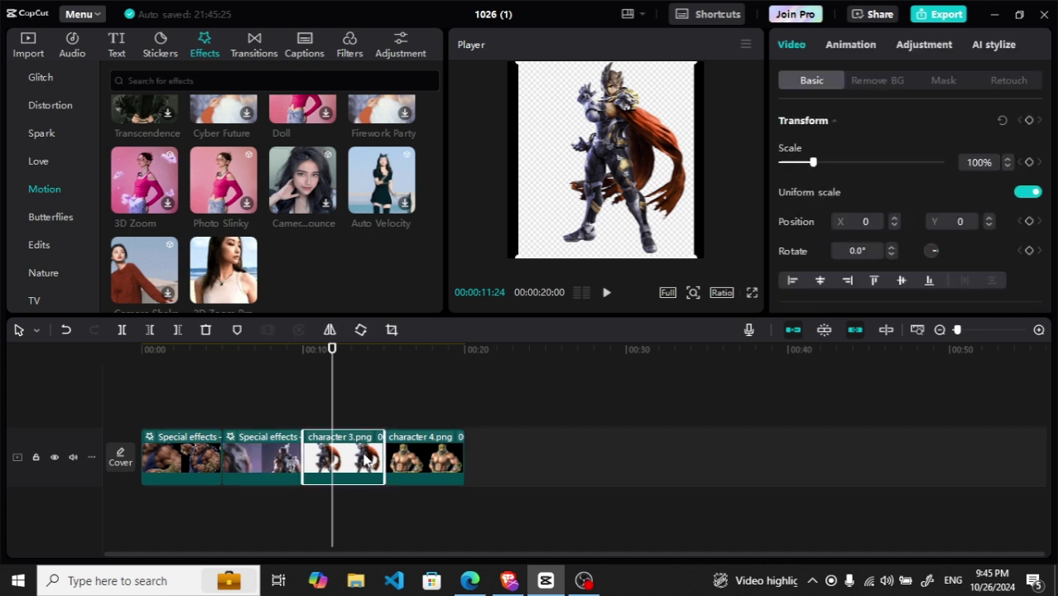
pyautogui.click(246, 295)
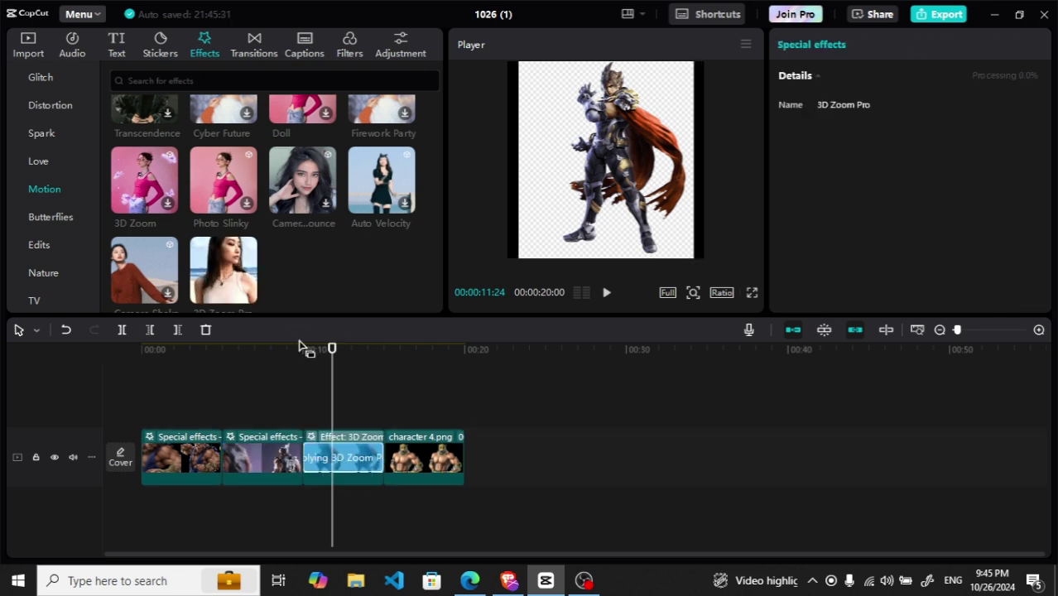
# - Apply 3D Zoom Pro to the character 4 clip and return the playhead to the start
pyautogui.click(340, 379)
pyautogui.moveTo(362, 380); pyautogui.dragTo(408, 384)
pyautogui.click(448, 468)
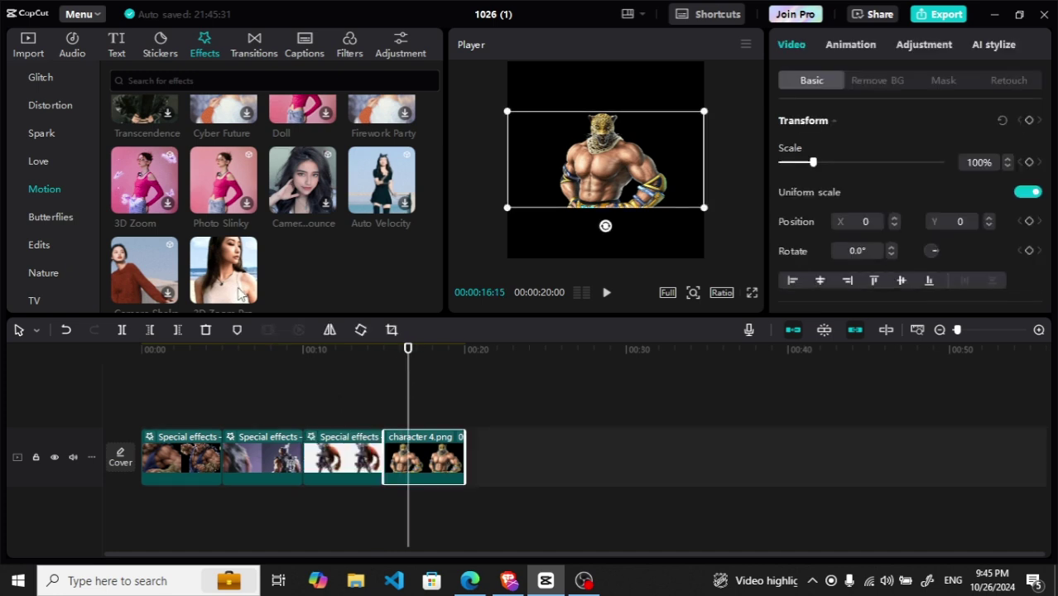
pyautogui.click(246, 295)
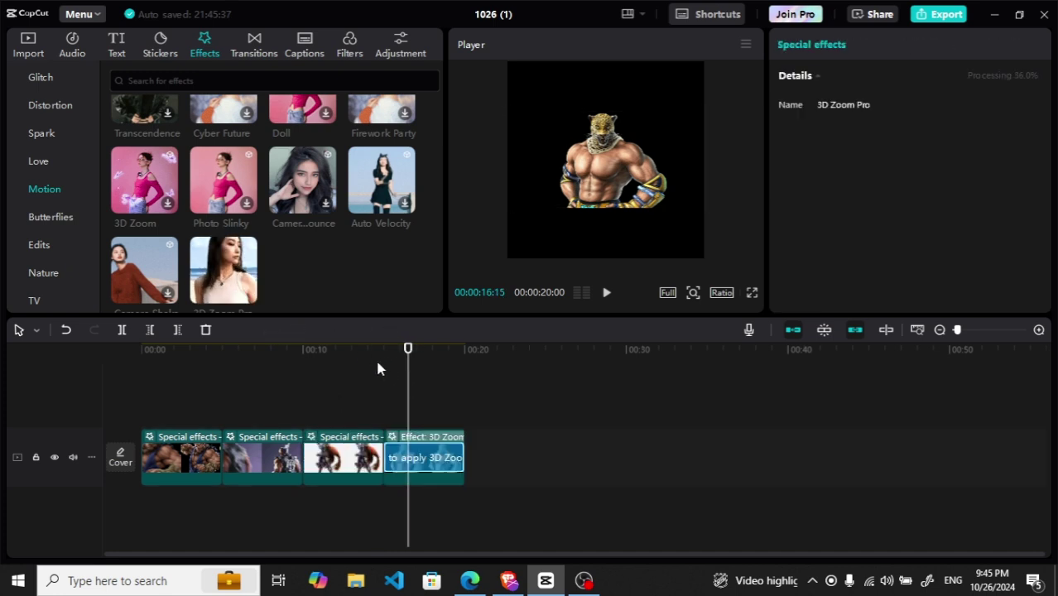
pyautogui.click(141, 364)
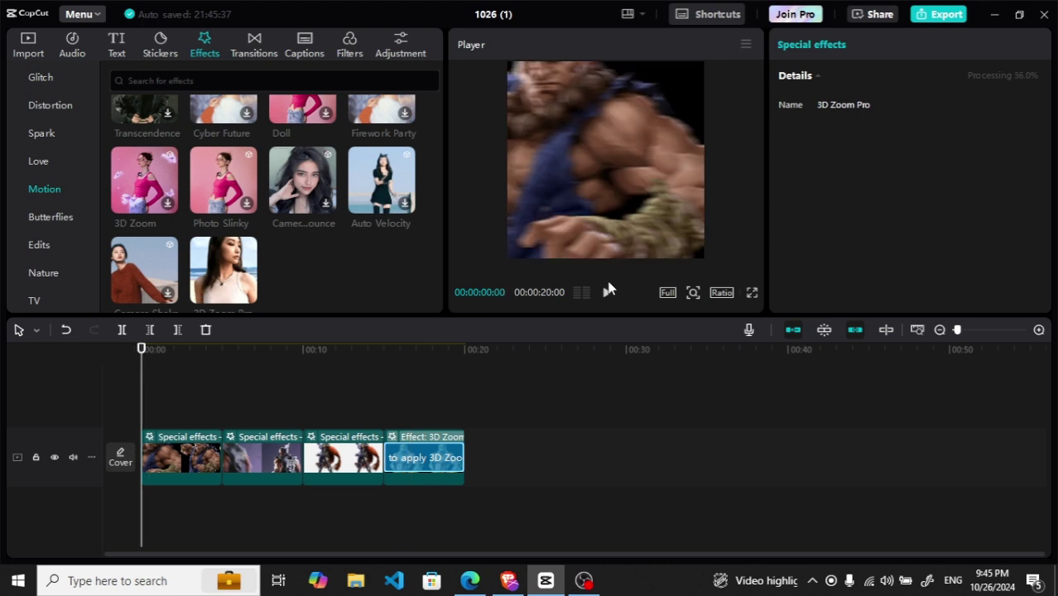
pyautogui.click(607, 296)
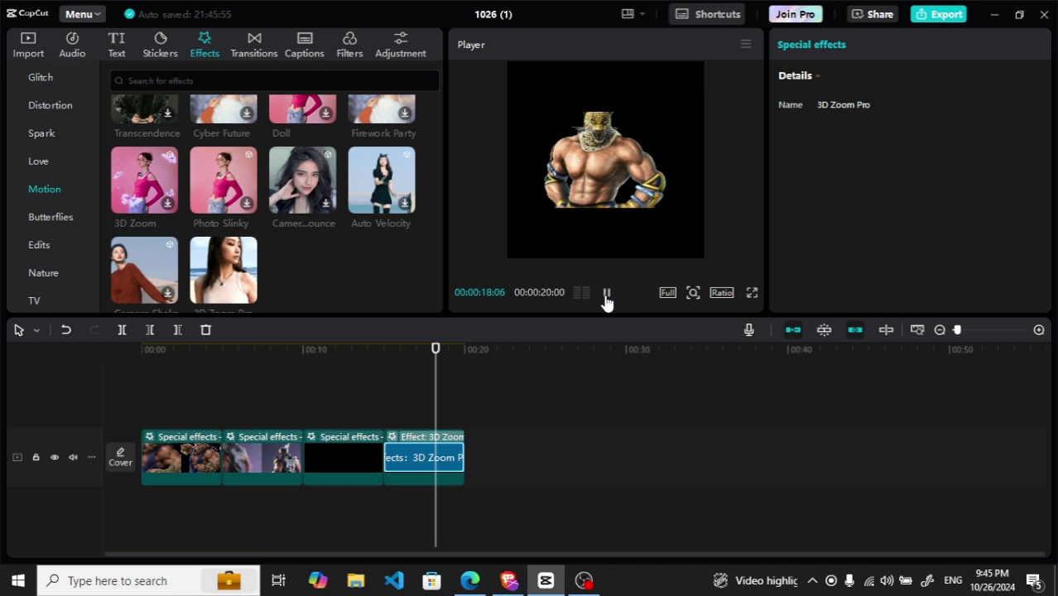
pyautogui.click(606, 294)
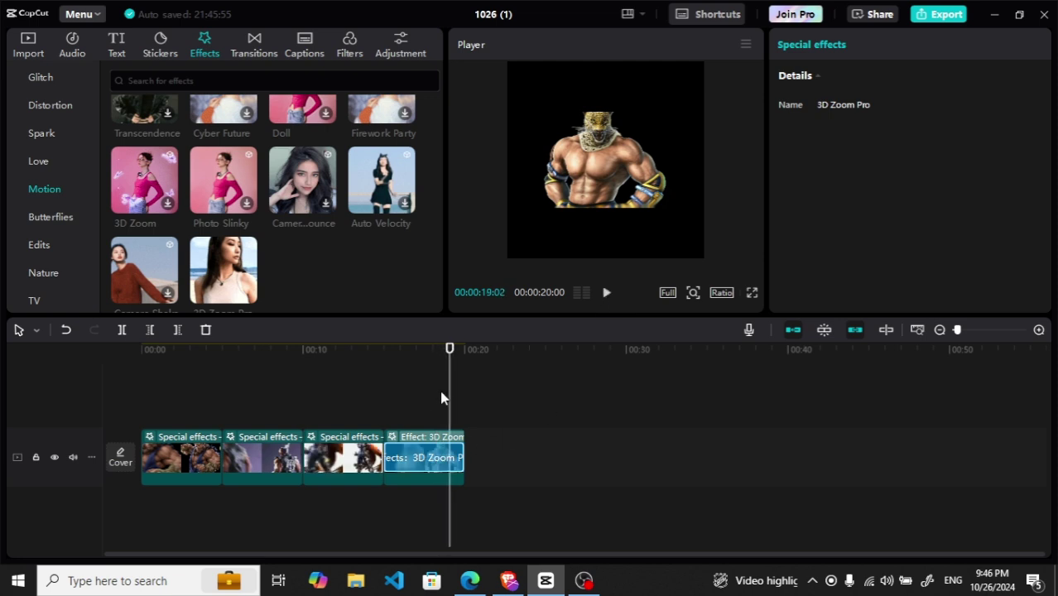
# - Trim the right edges of the first and second clips shorter
pyautogui.moveTo(449, 396); pyautogui.dragTo(186, 410)
pyautogui.click(213, 457)
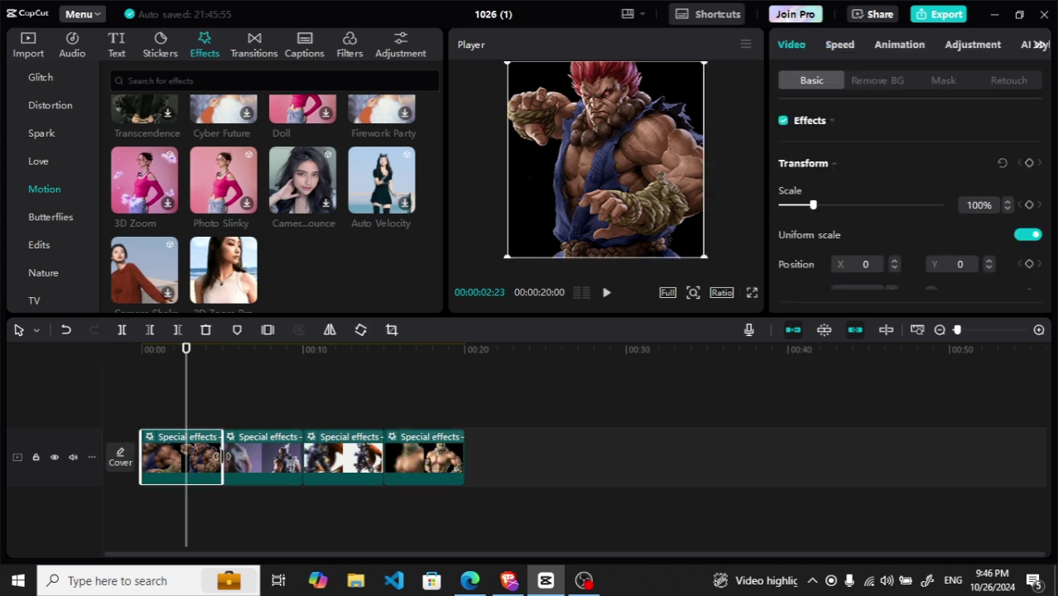
pyautogui.moveTo(213, 456); pyautogui.dragTo(188, 461)
pyautogui.click(230, 462)
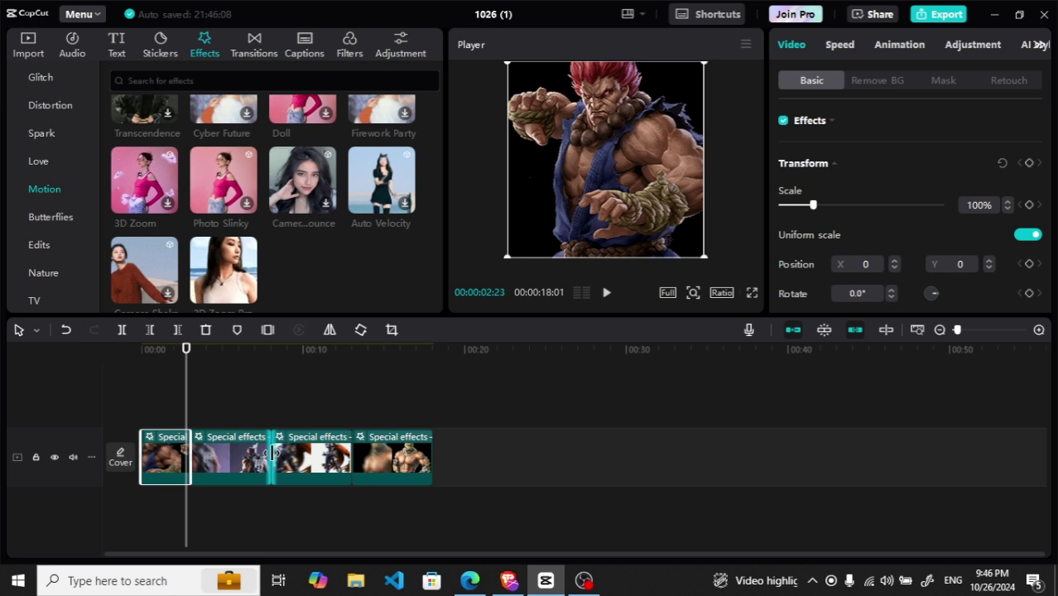
pyautogui.moveTo(265, 457); pyautogui.dragTo(222, 459)
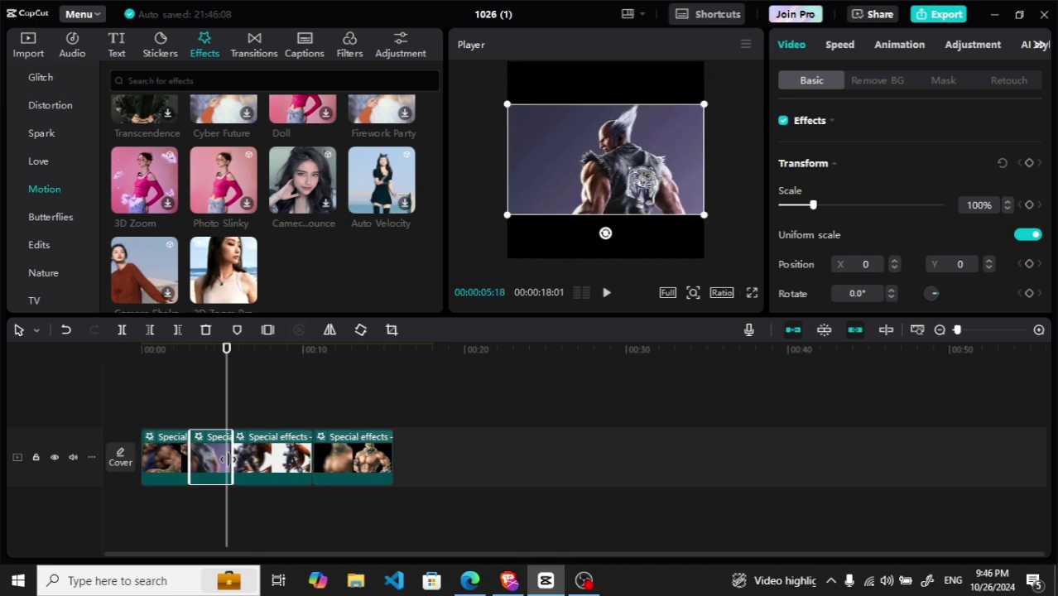
# - Trim the third and fourth clips so the video totals 00:00:13:00
pyautogui.click(263, 390)
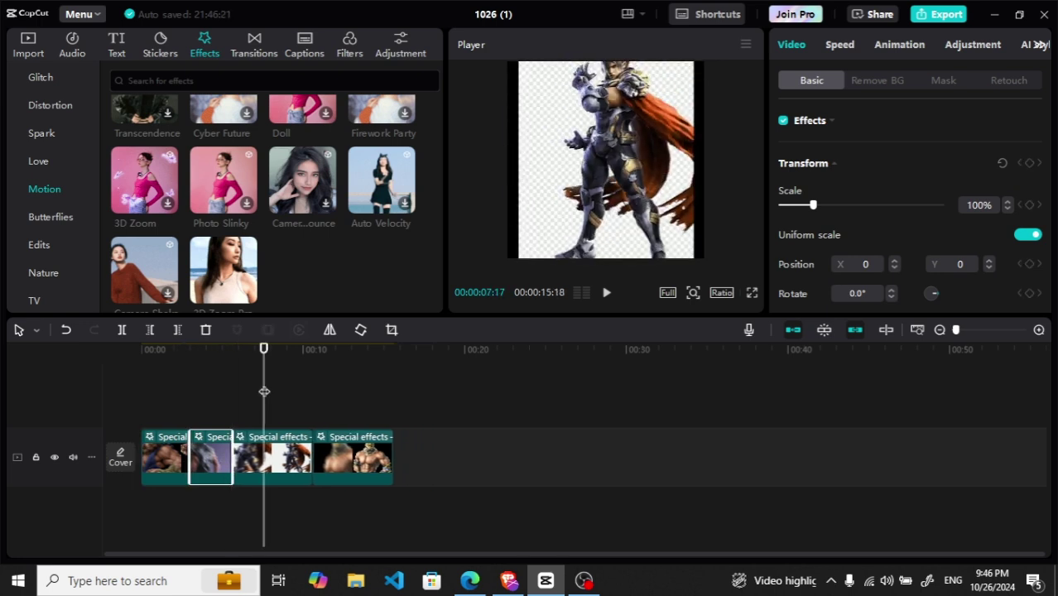
pyautogui.click(280, 458)
pyautogui.moveTo(312, 460); pyautogui.dragTo(272, 465)
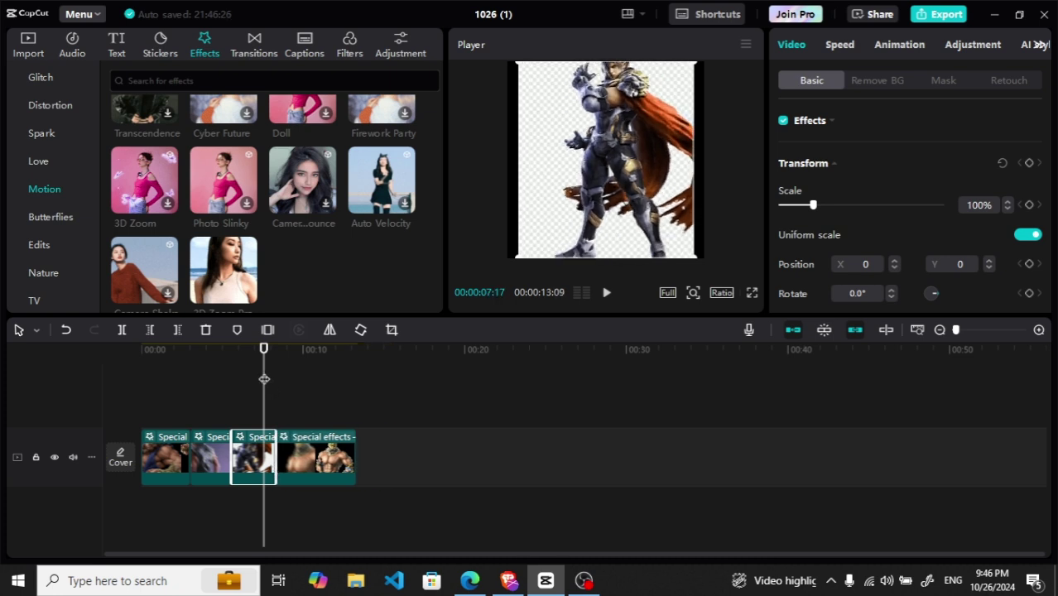
pyautogui.click(314, 387)
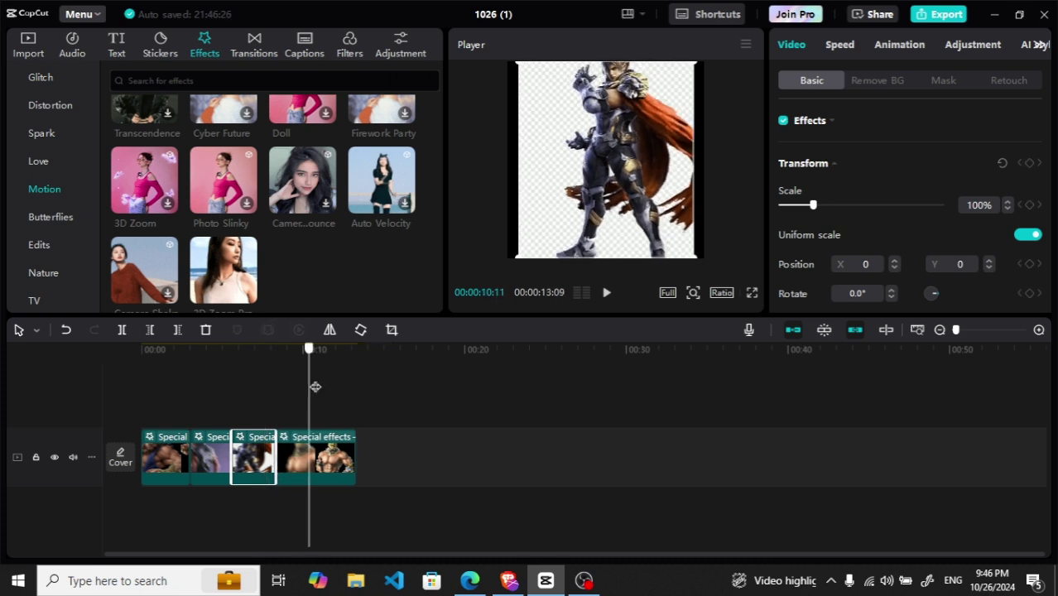
pyautogui.click(346, 464)
pyautogui.moveTo(354, 460)
pyautogui.mouseDown()
pyautogui.moveTo(313, 460)
pyautogui.moveTo(370, 457)
pyautogui.mouseUp()
pyautogui.moveTo(356, 462); pyautogui.dragTo(351, 462)
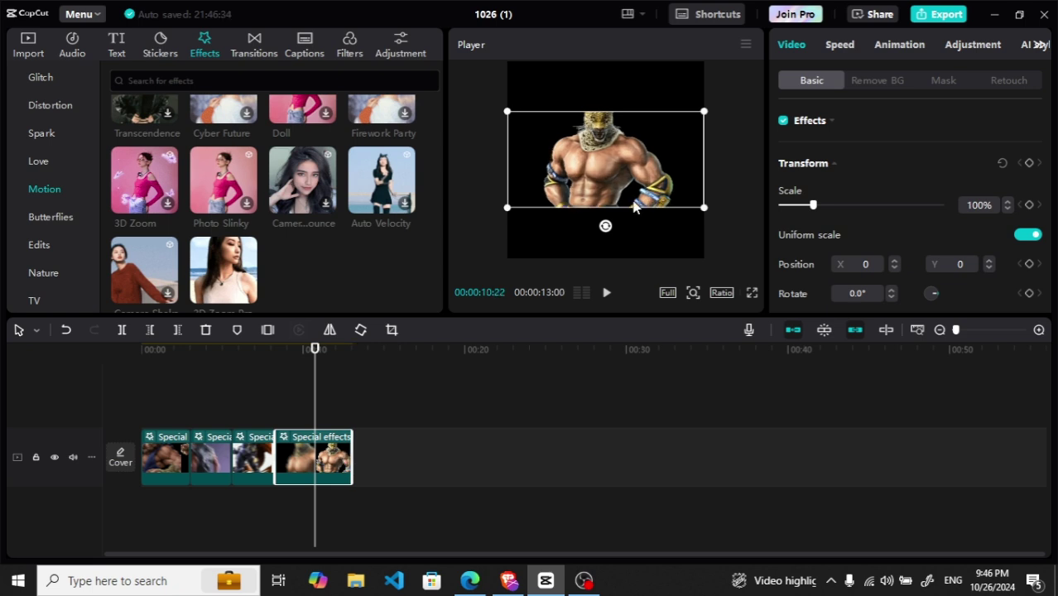
# - Name the export 'video' in the export settings
pyautogui.click(939, 18)
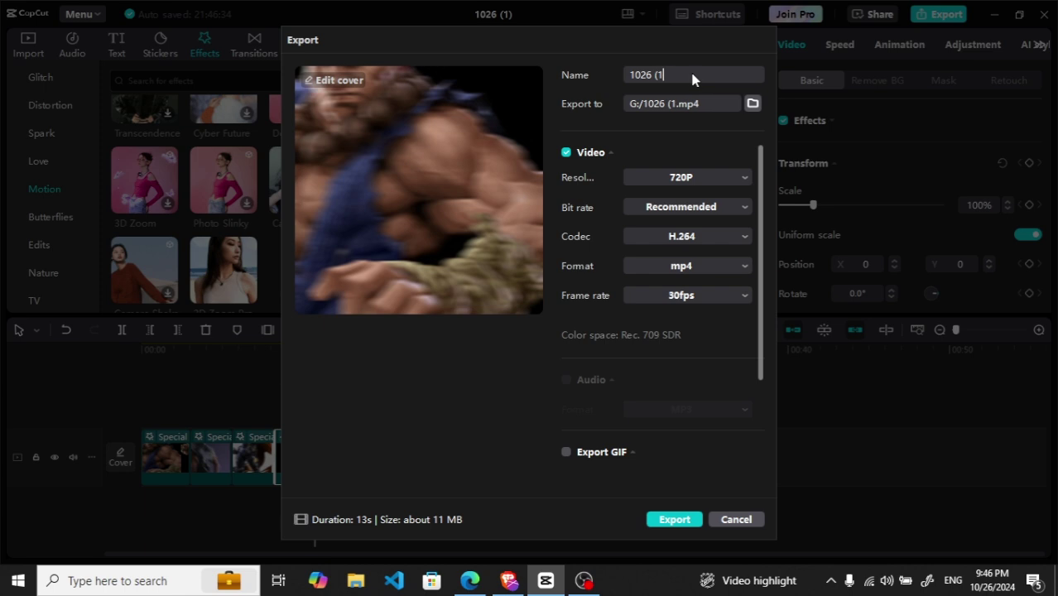
pyautogui.press('BackSpace')
pyautogui.press('BackSpace')
pyautogui.press('BackSpace')
pyautogui.press('BackSpace')
pyautogui.press('BackSpace')
pyautogui.press('BackSpace')
pyautogui.press('BackSpace')
pyautogui.press('BackSpace')
pyautogui.write('vi')
pyautogui.write('eo')
pyautogui.press('BackSpace')
pyautogui.press('BackSpace')
pyautogui.write('deo')
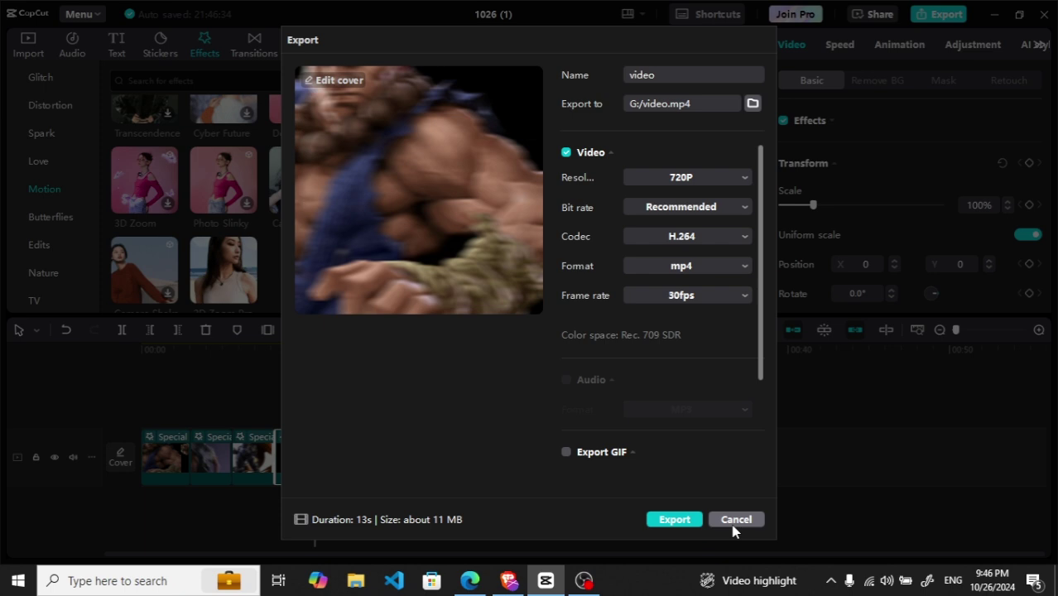
# - Set the export folder to Desktop and keep the frame rate at 30fps
pyautogui.click(754, 105)
pyautogui.click(344, 153)
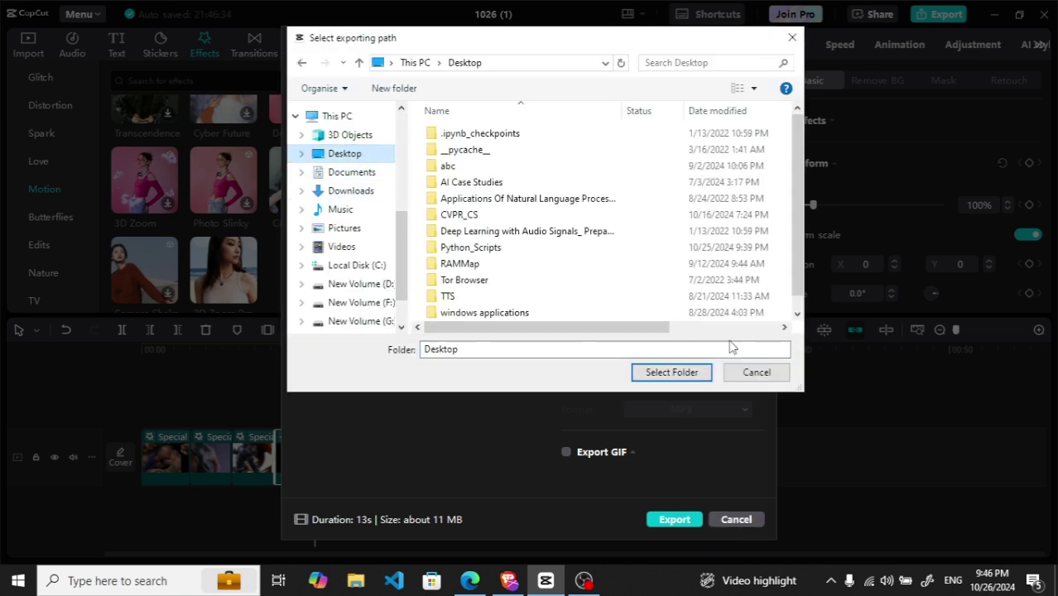
pyautogui.click(692, 374)
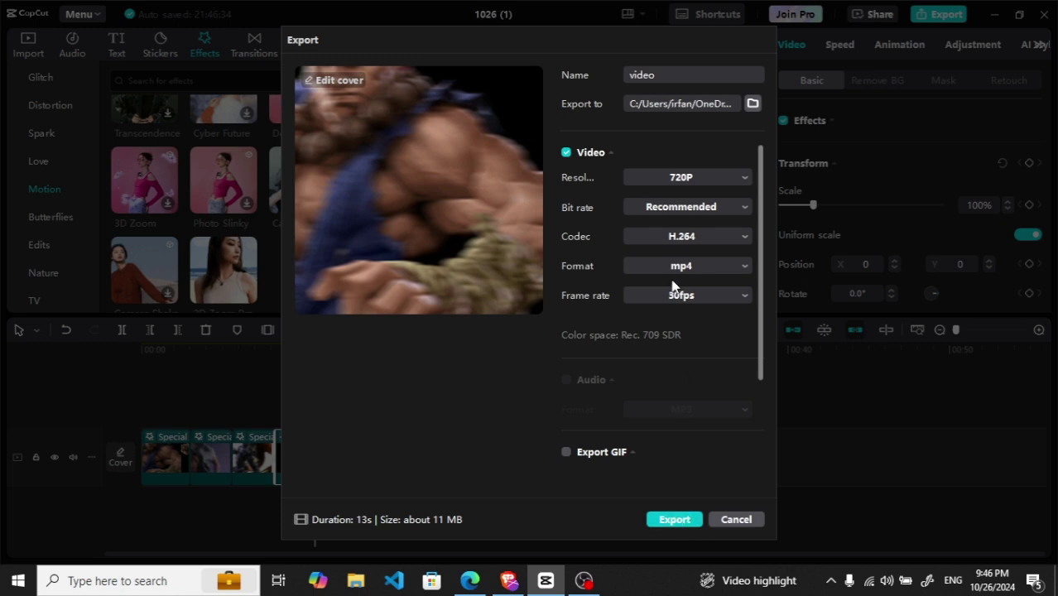
pyautogui.click(687, 302)
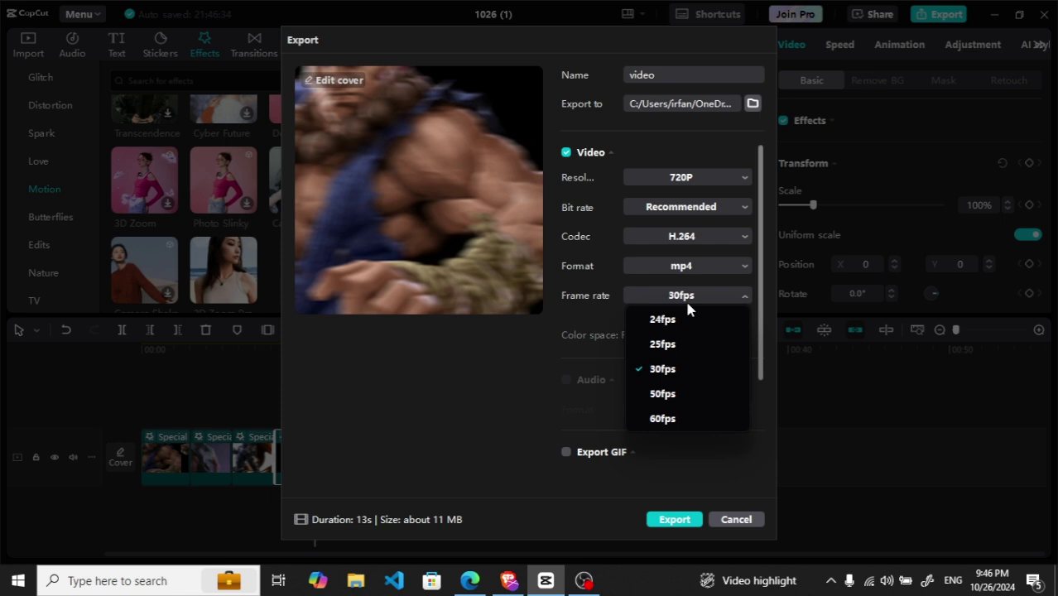
pyautogui.click(679, 297)
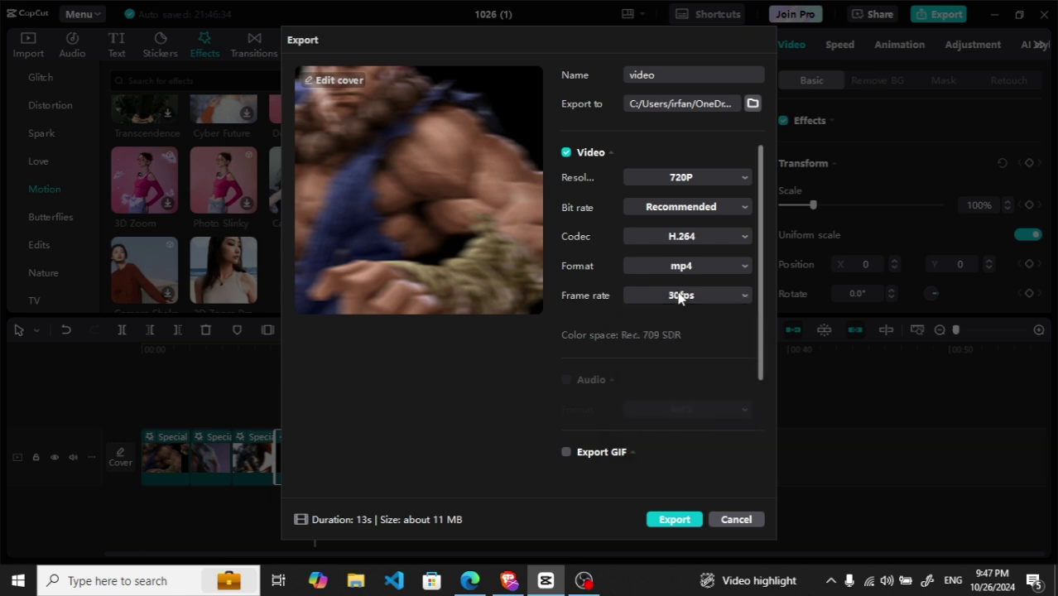
pyautogui.click(679, 296)
pyautogui.click(678, 296)
# - Export the video and select the resulting video file on the Desktop
pyautogui.click(677, 522)
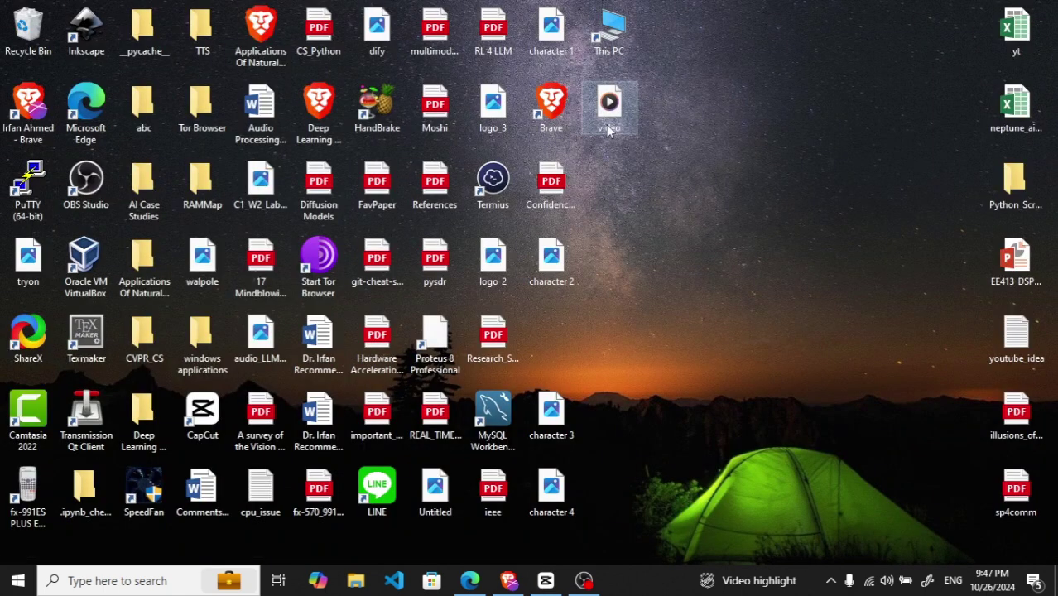
pyautogui.click(608, 124)
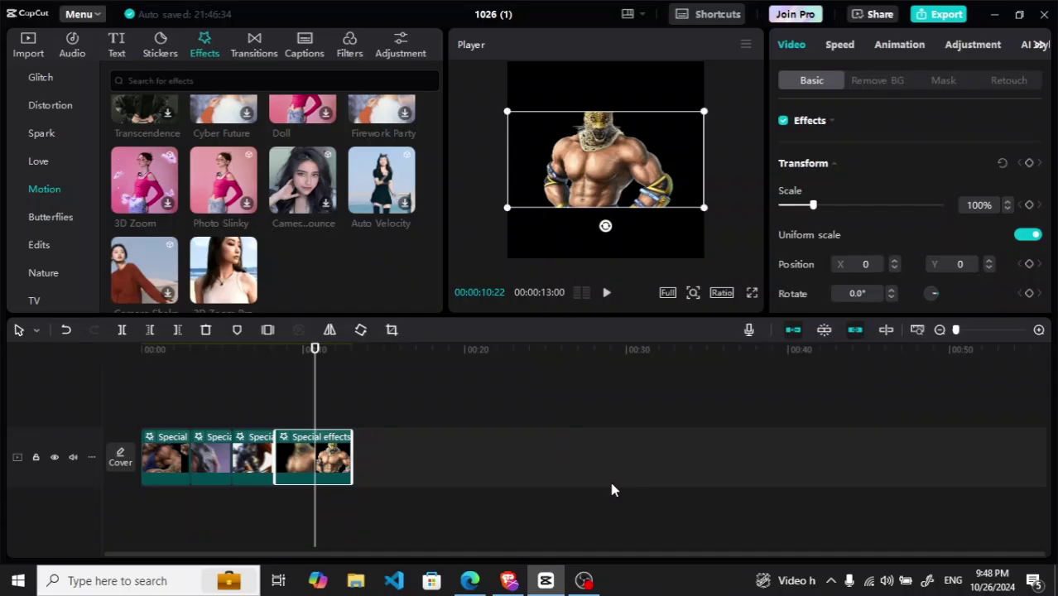
pyautogui.moveTo(311, 377); pyautogui.dragTo(139, 378)
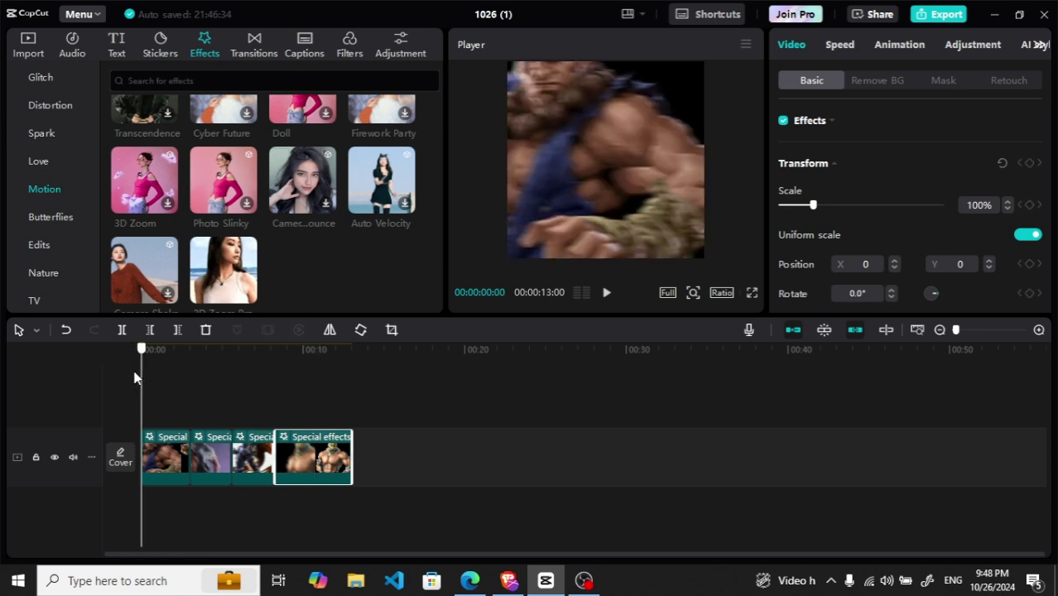